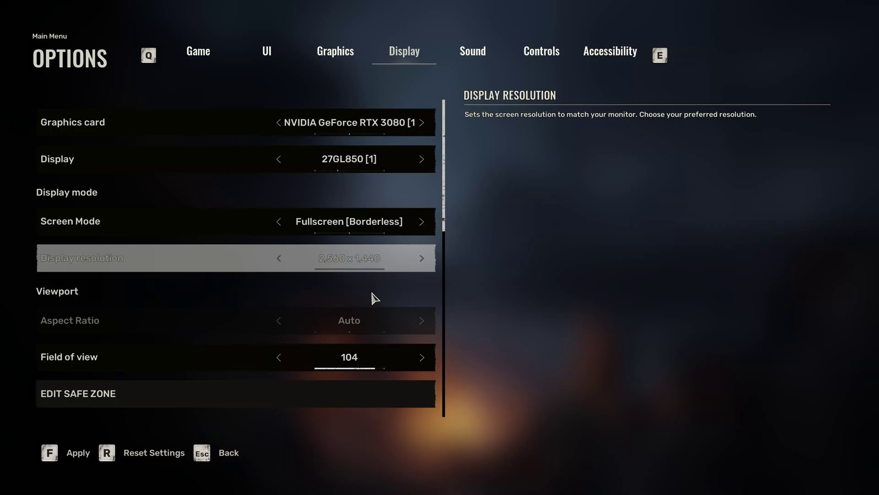
scroll(373, 295, "down", 2)
scroll(373, 298, "down", 1)
scroll(371, 268, "down", 2)
scroll(373, 269, "down", 1)
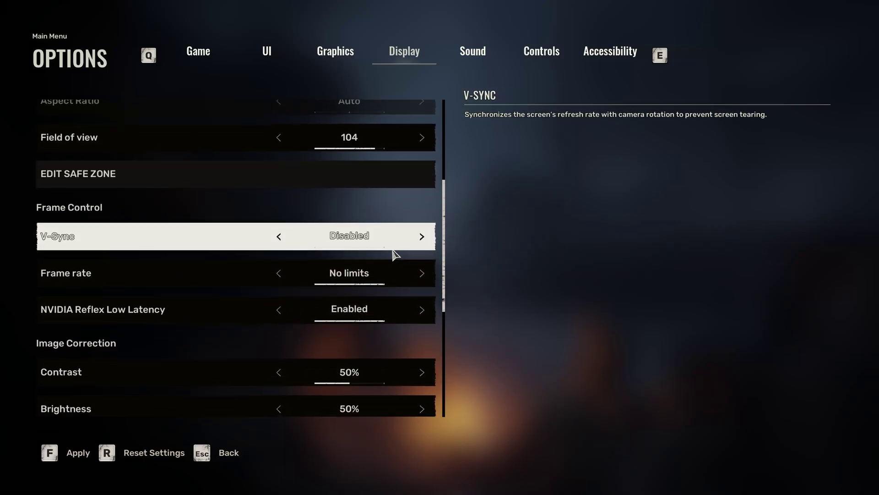
- Enable V-Sync and cap the in-game frame rate at 60
left_click(422, 236)
left_click(422, 276)
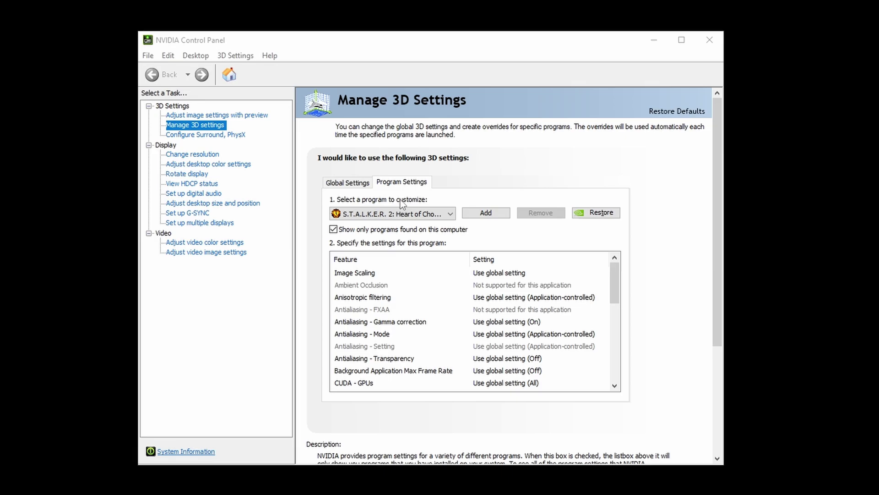
- Give the Stalker 2 NVIDIA profile a 60 FPS Max Frame Rate and Prefer maximum performance power mode
left_click(415, 216)
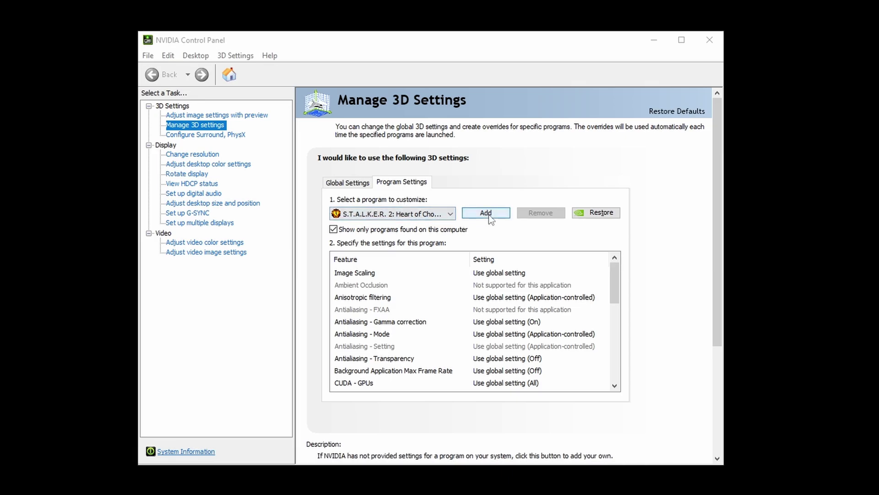
left_click_drag(614, 283, 610, 303)
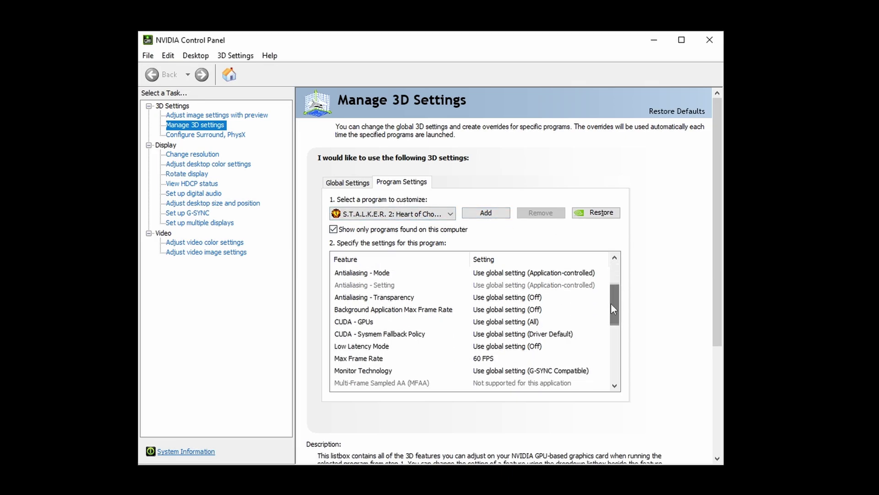
left_click(373, 358)
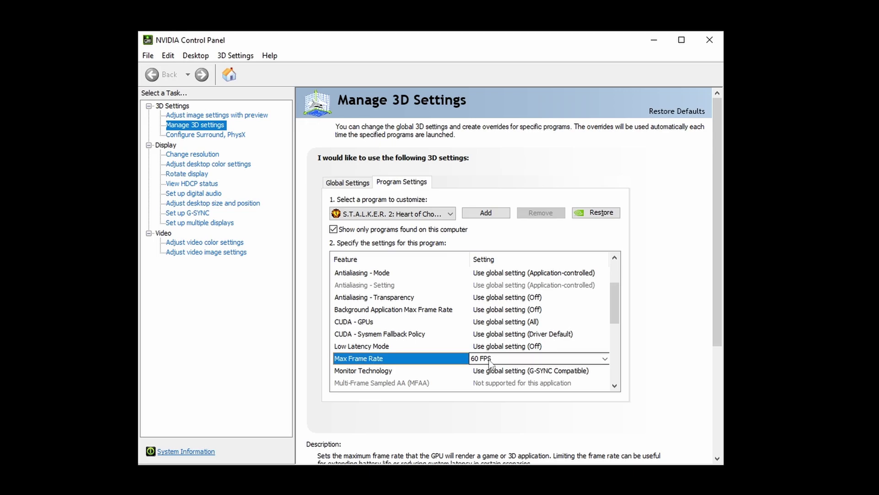
left_click(522, 358)
left_click(651, 485)
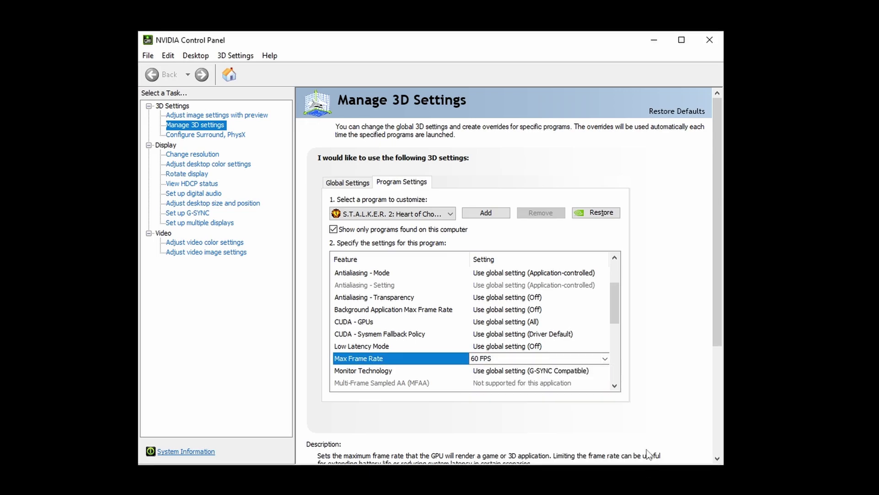
scroll(557, 331, "down", 2)
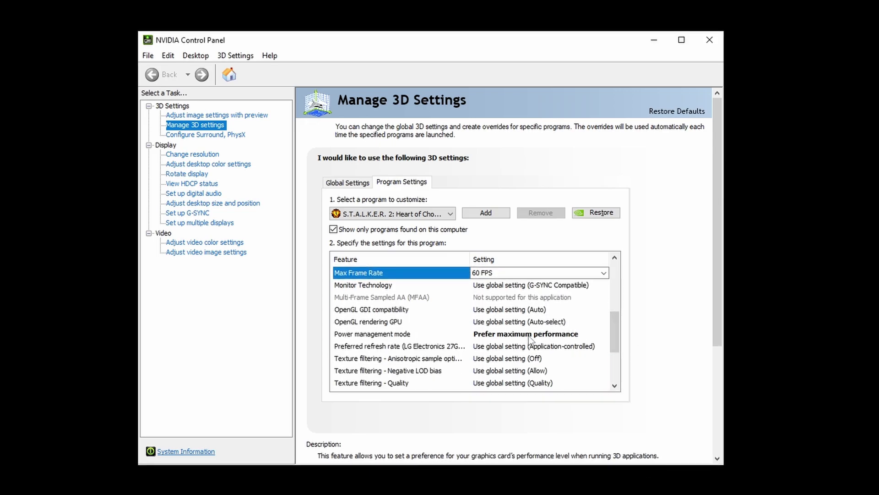
left_click(530, 335)
left_click(611, 338)
left_click_drag(616, 326, 610, 359)
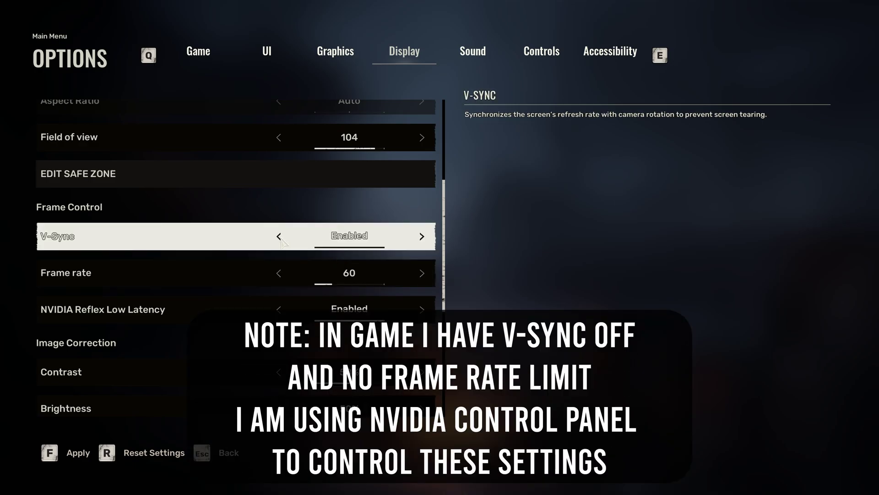
- Disable V-Sync with no frame-rate limit, then browse the game's local files from Steam
left_click(280, 236)
left_click(280, 274)
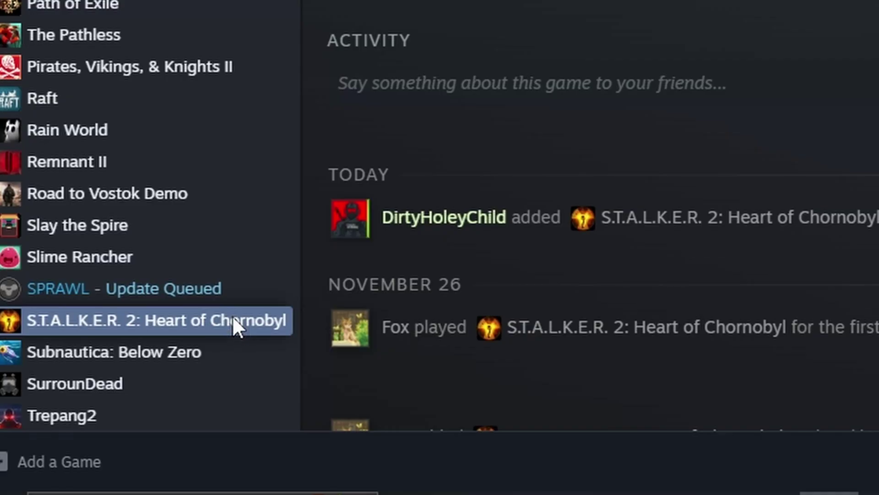
right_click(232, 317)
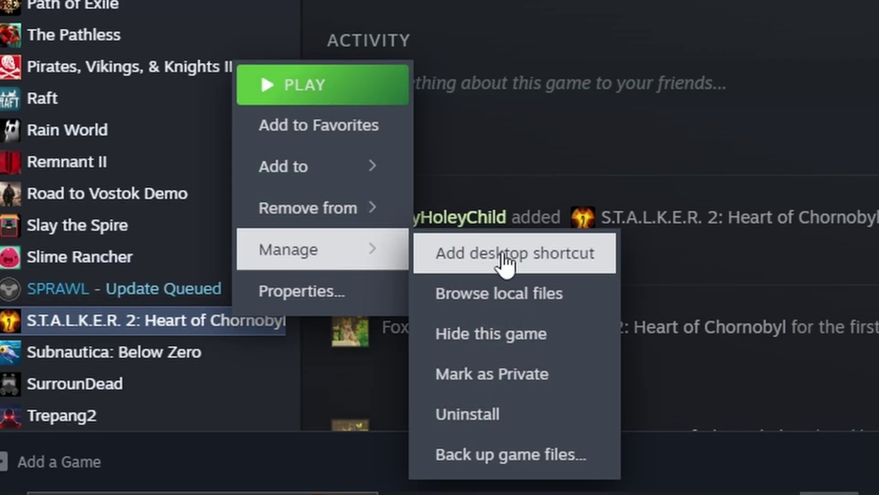
left_click(532, 293)
- Make Stalker2.exe always run as administrator through its Compatibility properties
left_click(216, 97)
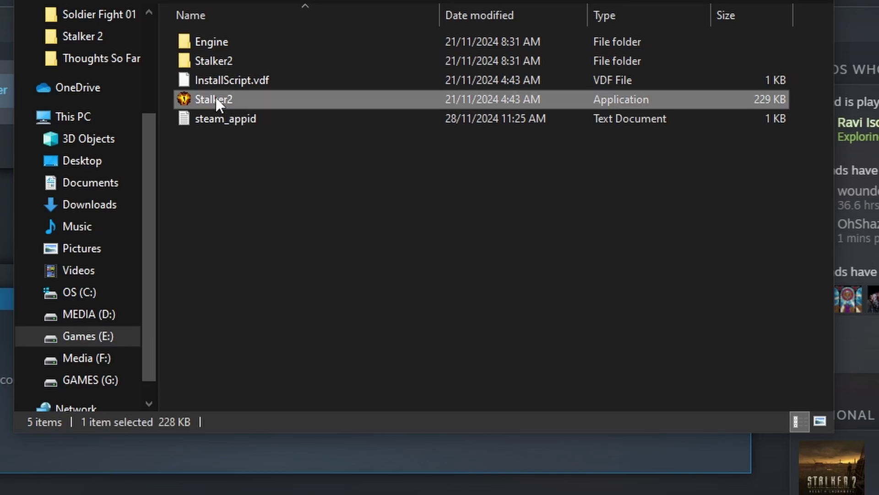
right_click(216, 97)
left_click(295, 445)
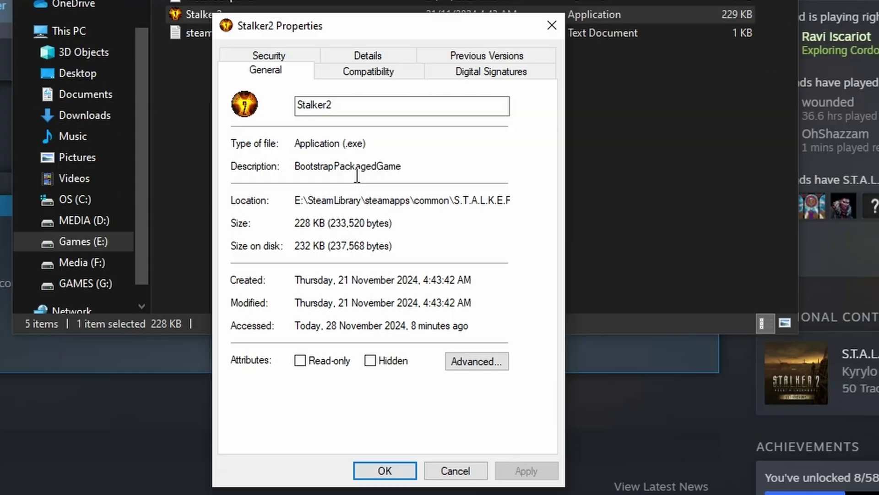
left_click(377, 77)
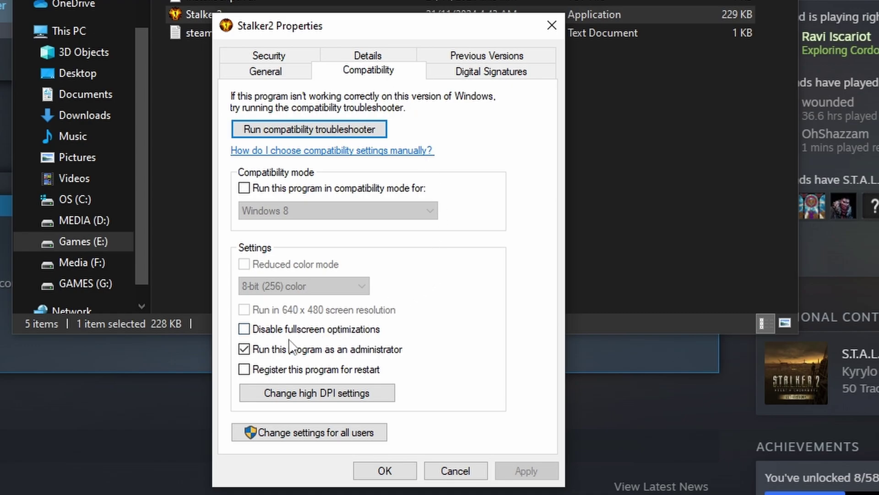
left_click(244, 350)
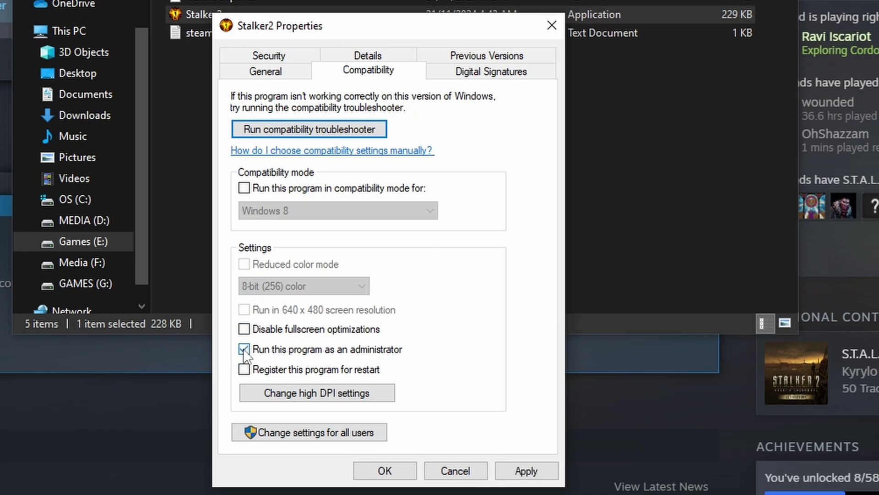
left_click(511, 470)
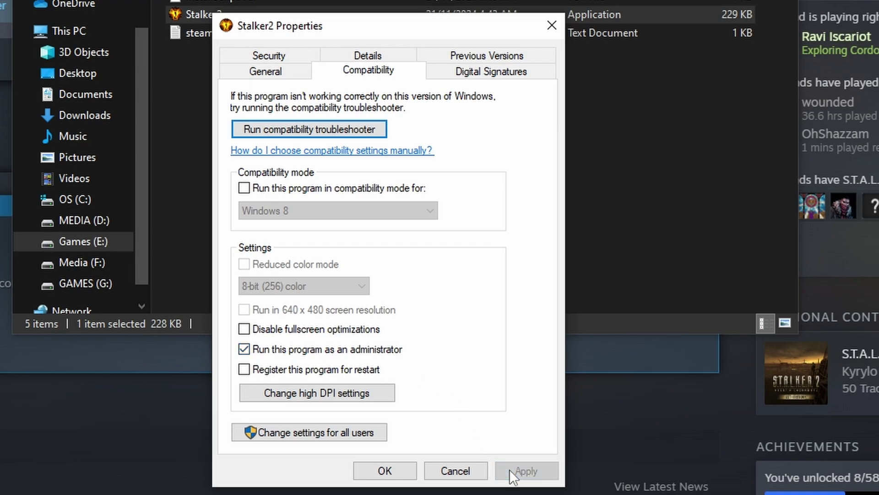
left_click(388, 471)
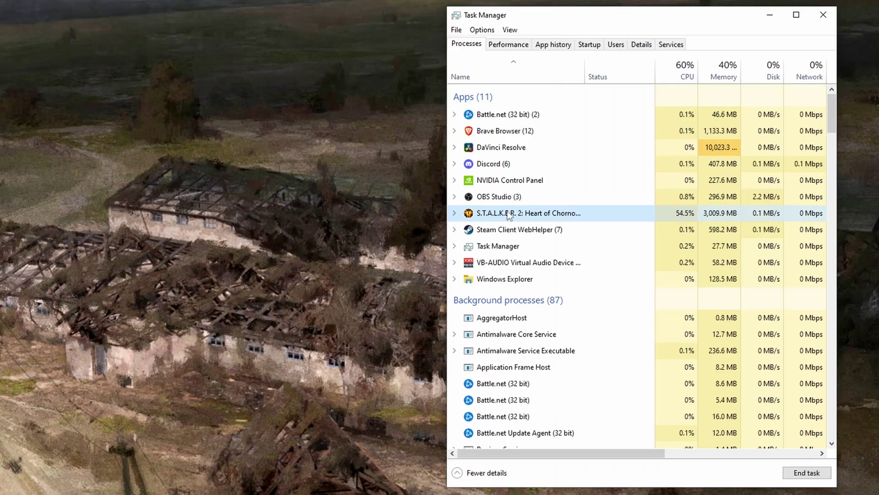
- Raise the Stalker2-Win64-Shipping.exe process to High priority from Task Manager's details view
right_click(507, 213)
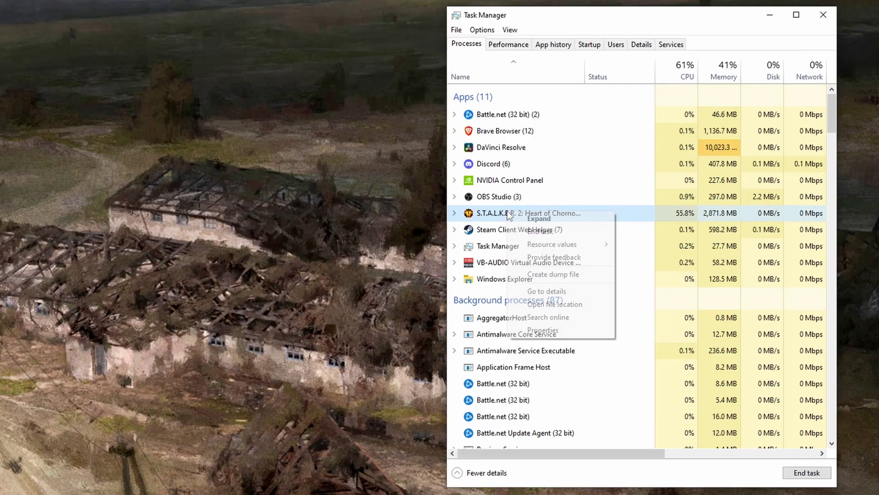
left_click(546, 292)
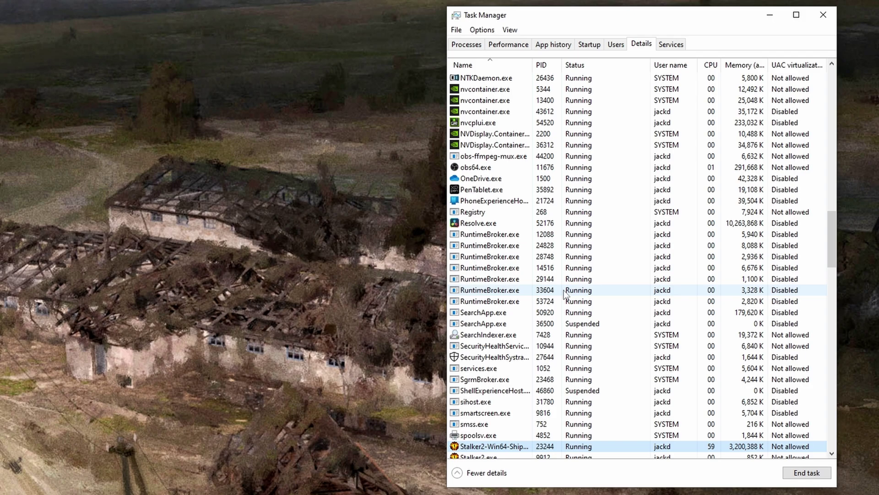
right_click(486, 448)
mouse_move(536, 341)
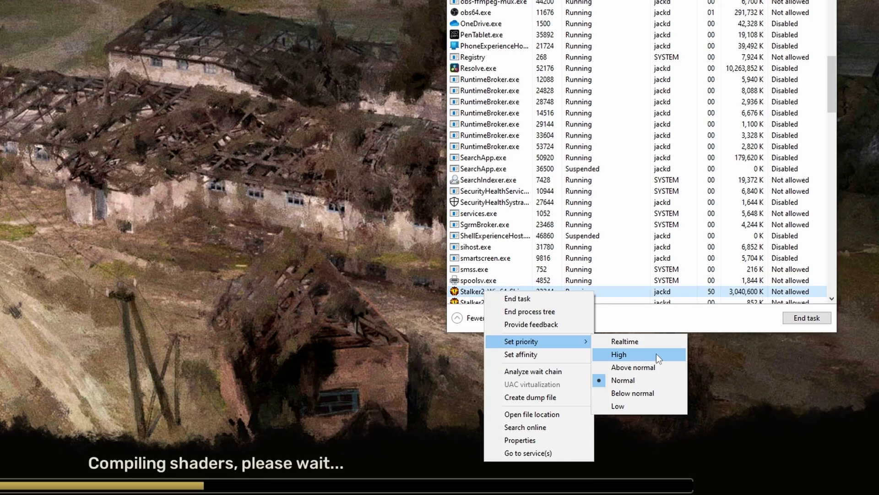
left_click(656, 354)
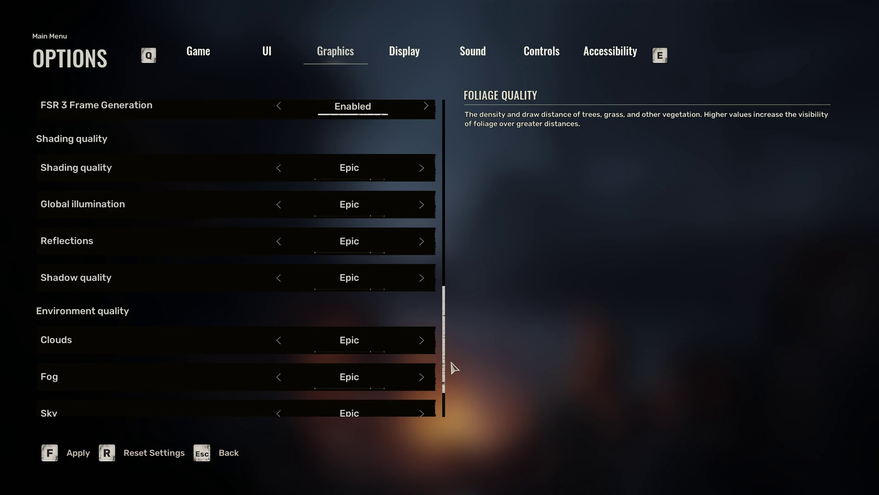
scroll(451, 364, "up", 3)
scroll(457, 337, "up", 3)
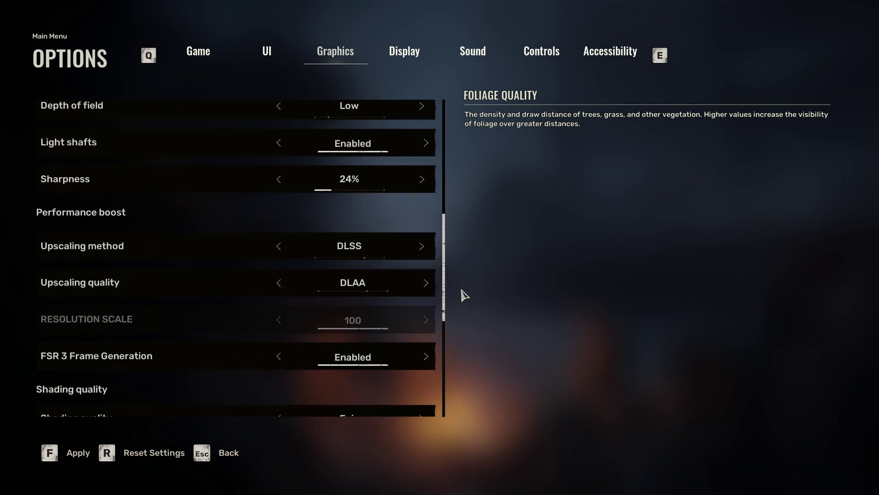
scroll(465, 294, "up", 3)
scroll(466, 272, "up", 2)
scroll(473, 251, "up", 2)
scroll(472, 226, "up", 2)
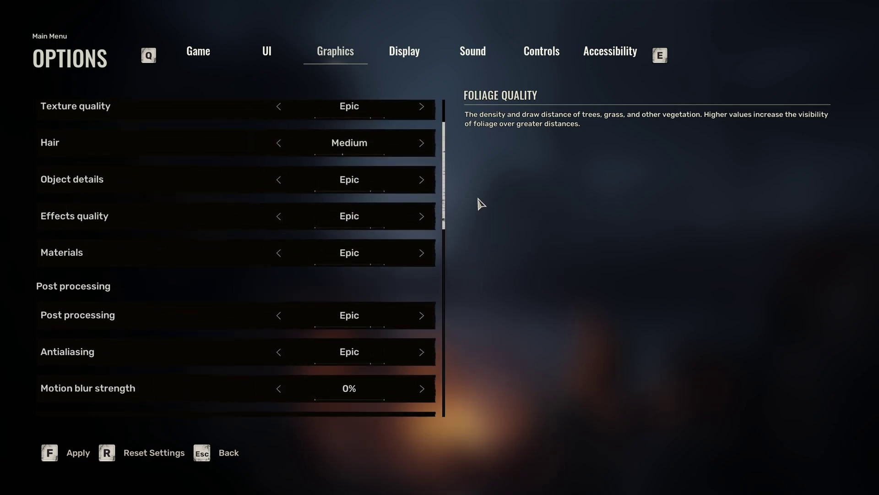
scroll(477, 202, "up", 2)
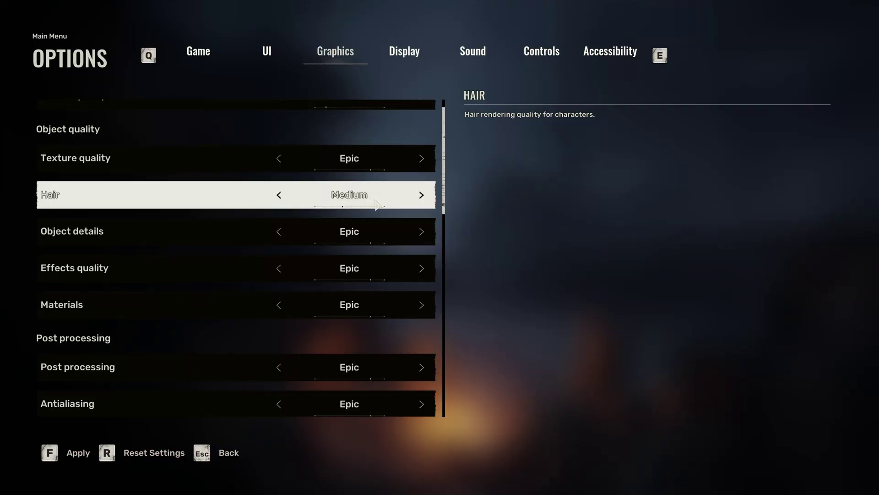
scroll(376, 203, "up", 1)
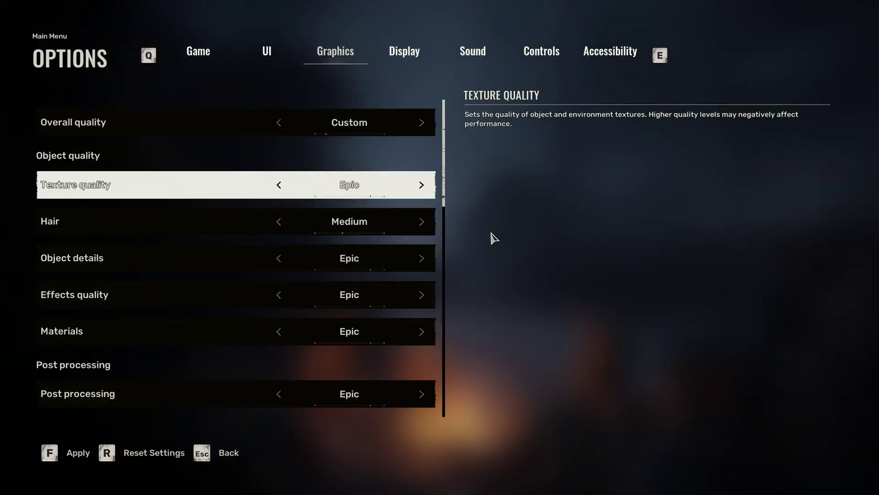
- Lower Effects, Shading, Global illumination and Shadow quality from Epic to High
left_click(279, 294)
scroll(279, 295, "down", 1)
scroll(280, 296, "down", 2)
scroll(281, 288, "down", 2)
scroll(284, 284, "down", 1)
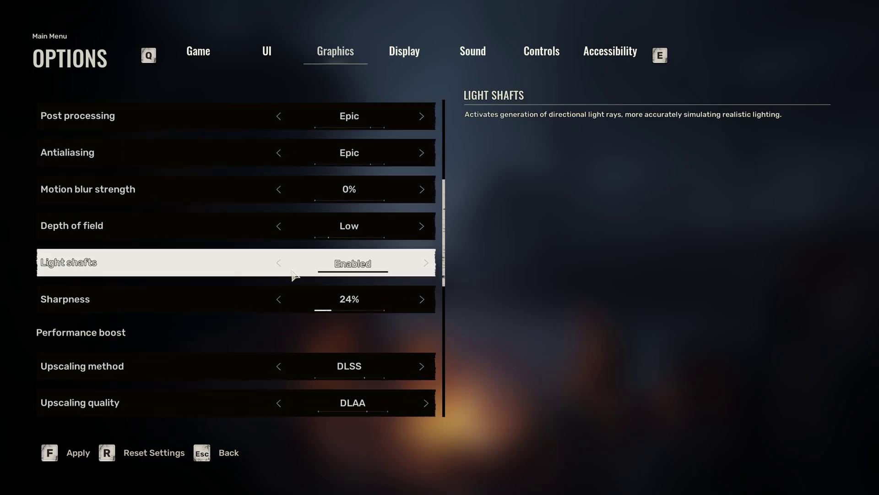
scroll(284, 285, "down", 2)
scroll(285, 284, "down", 2)
scroll(289, 283, "down", 2)
scroll(289, 281, "down", 1)
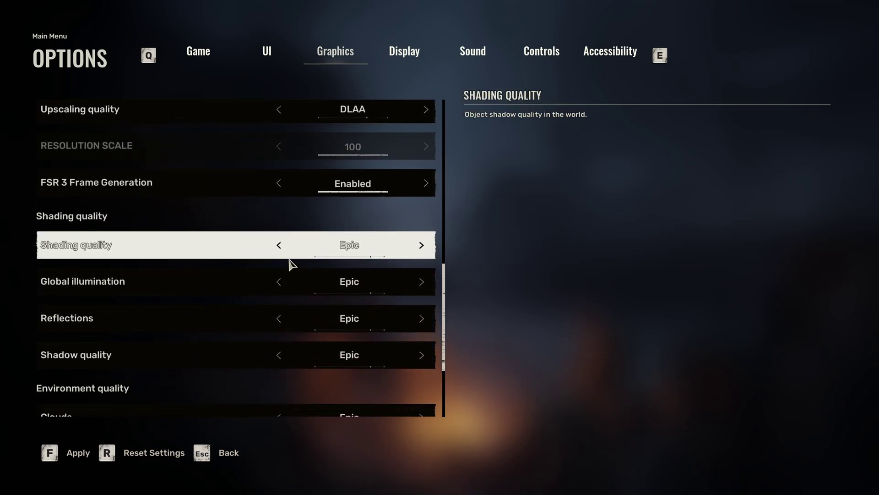
left_click(279, 245)
left_click(278, 280)
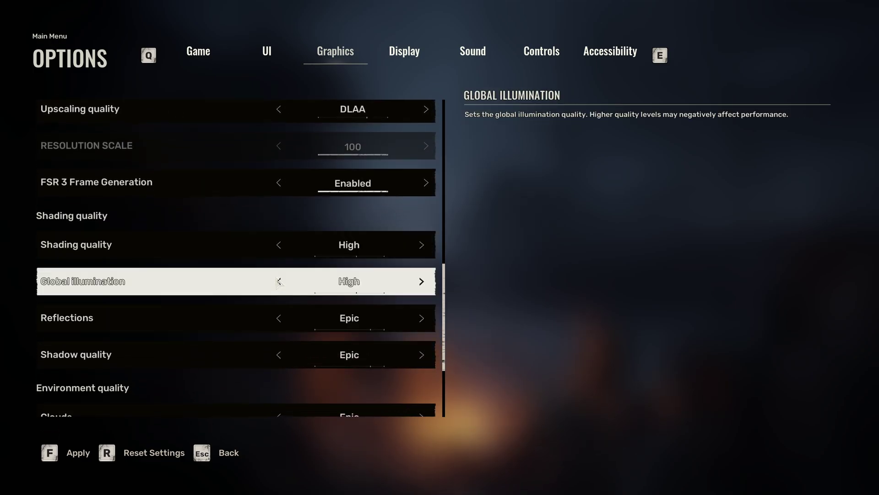
scroll(280, 320, "down", 1)
left_click(279, 317)
scroll(280, 316, "down", 2)
scroll(283, 314, "down", 1)
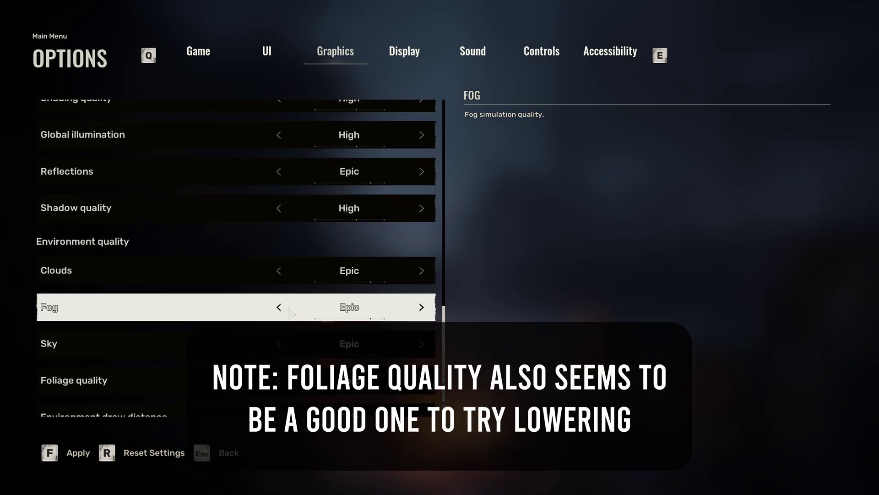
scroll(282, 311, "down", 1)
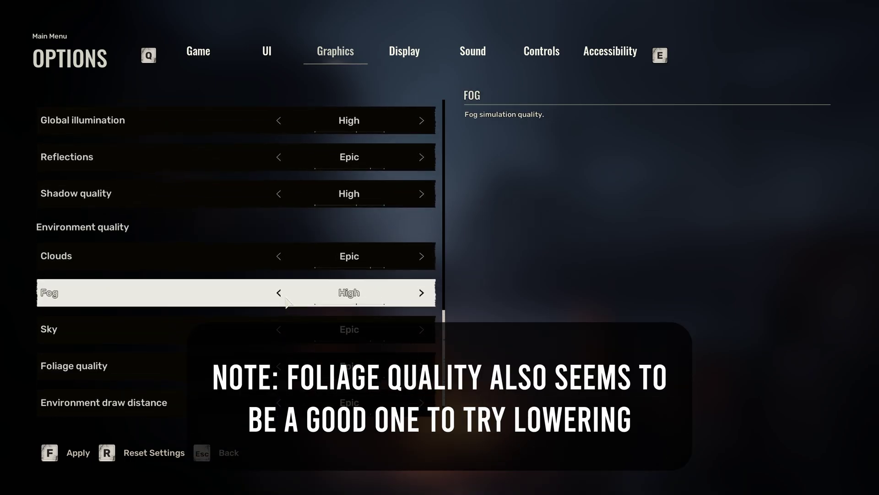
- Drop fog, shadows, illumination, shading, objects, materials, post processing, antialiasing to Medium; upscaling to Quality
left_click(279, 293)
left_click(278, 193)
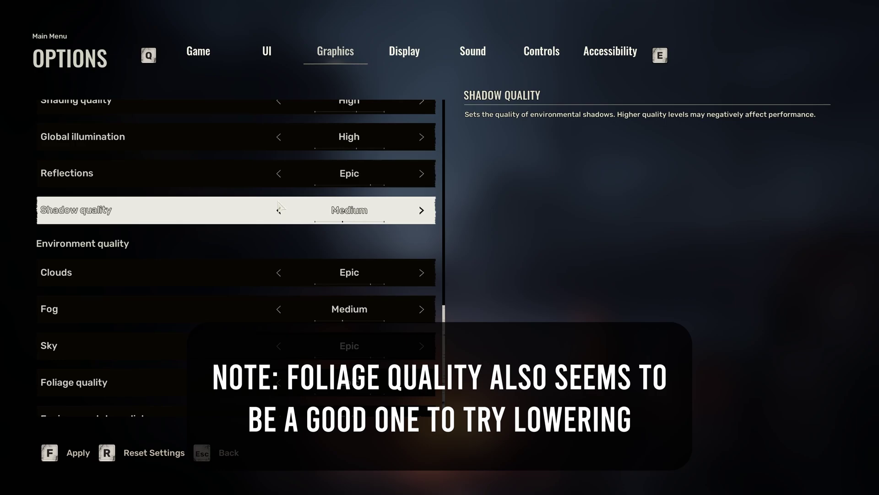
scroll(278, 193, "up", 2)
left_click(278, 194)
left_click(278, 168)
scroll(285, 185, "up", 2)
scroll(296, 233, "up", 3)
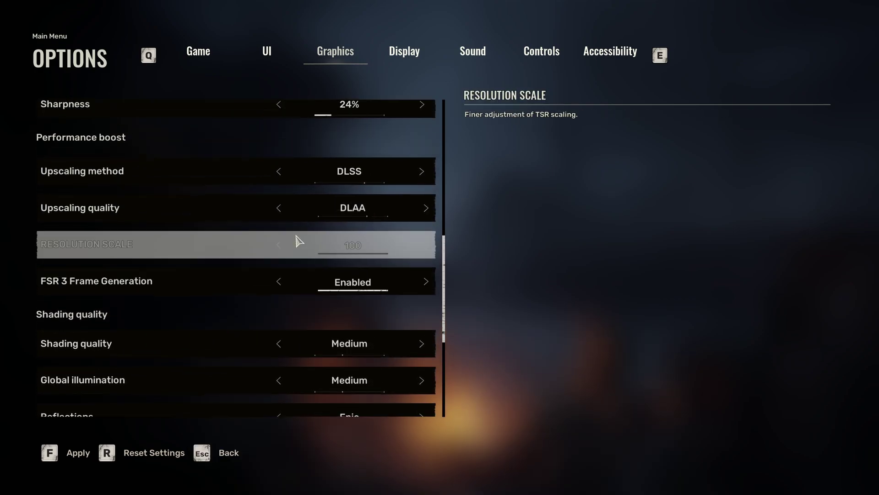
scroll(288, 233, "up", 5)
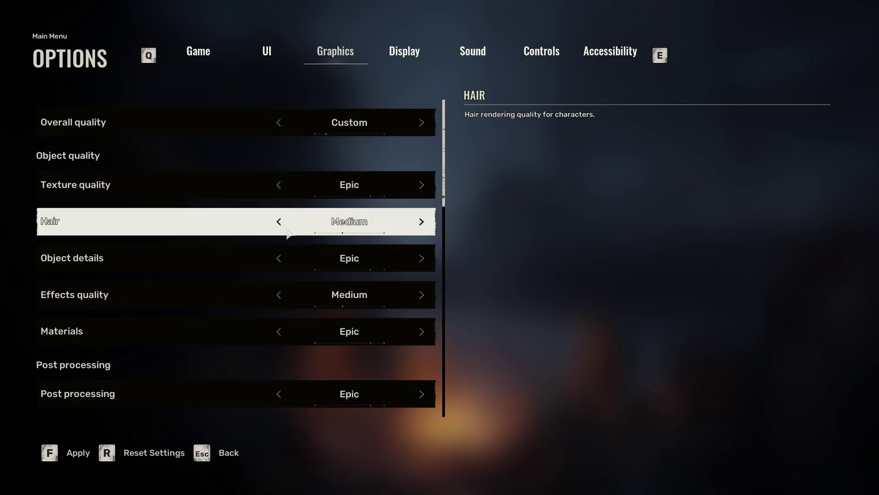
left_click(279, 258)
scroll(284, 309, "down", 1)
left_click(279, 300)
scroll(281, 315, "down", 2)
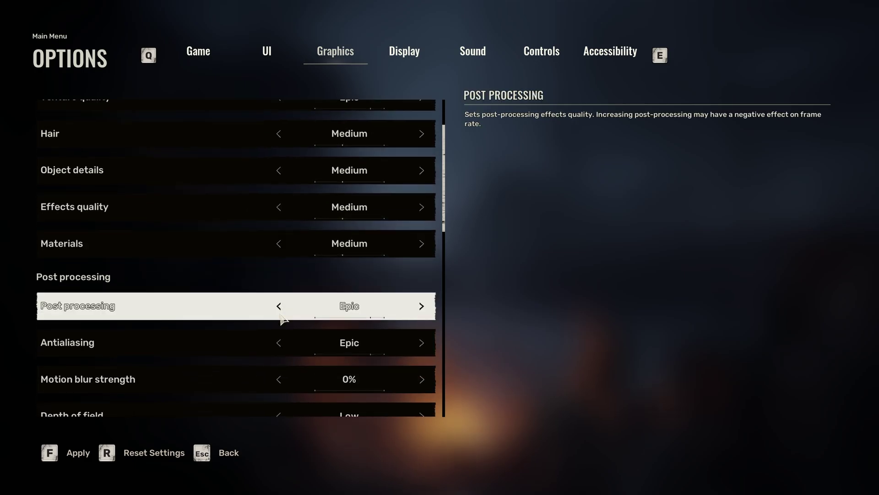
left_click(279, 309)
left_click(279, 342)
scroll(280, 345, "down", 1)
scroll(278, 334, "down", 2)
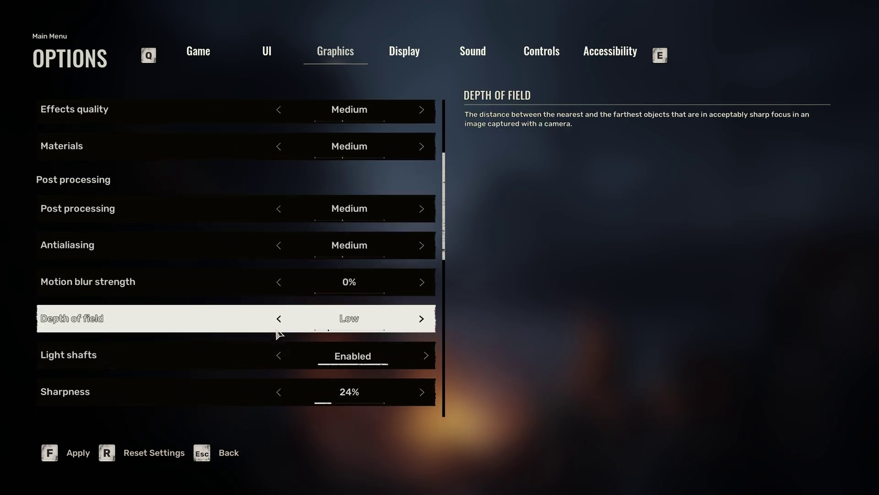
scroll(277, 326, "down", 1)
scroll(278, 323, "down", 3)
scroll(277, 316, "down", 1)
left_click(277, 219)
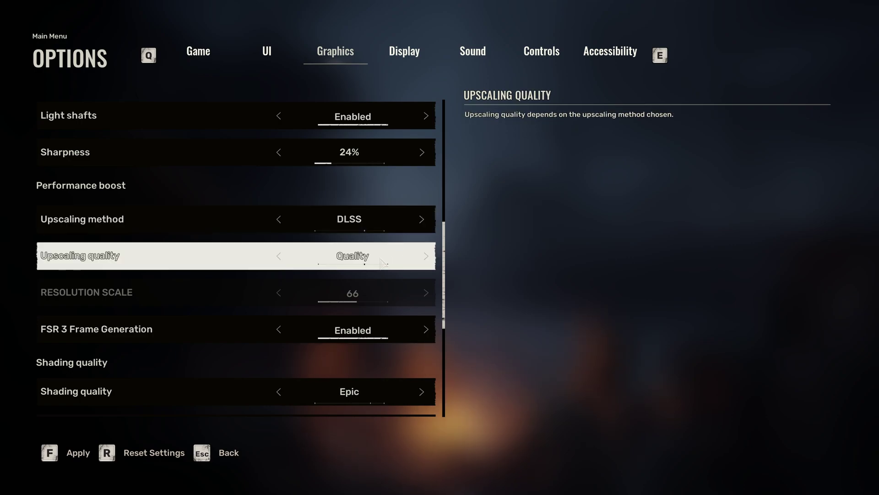
- Cycle upscaling quality and methods back to DLSS, then select DLAA at 100 resolution scale
left_click(281, 257)
left_click(279, 257)
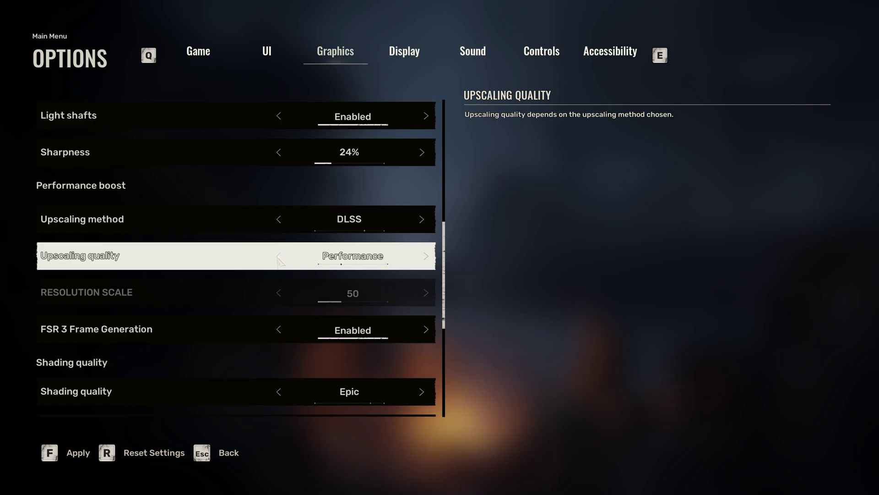
left_click(422, 220)
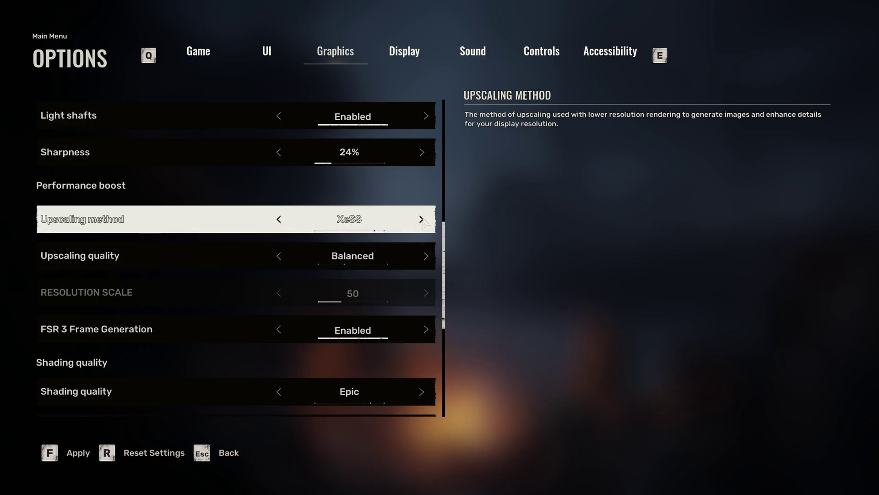
left_click(422, 220)
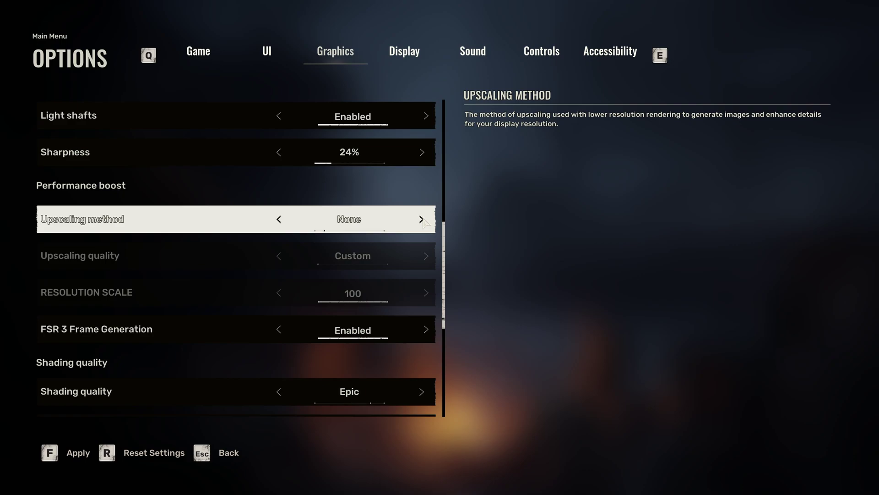
left_click(422, 220)
left_click(421, 220)
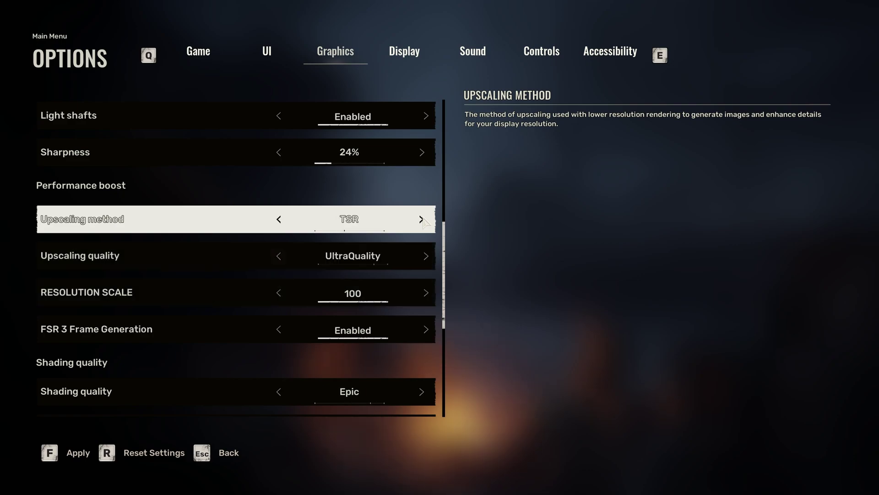
left_click(422, 220)
left_click(422, 220)
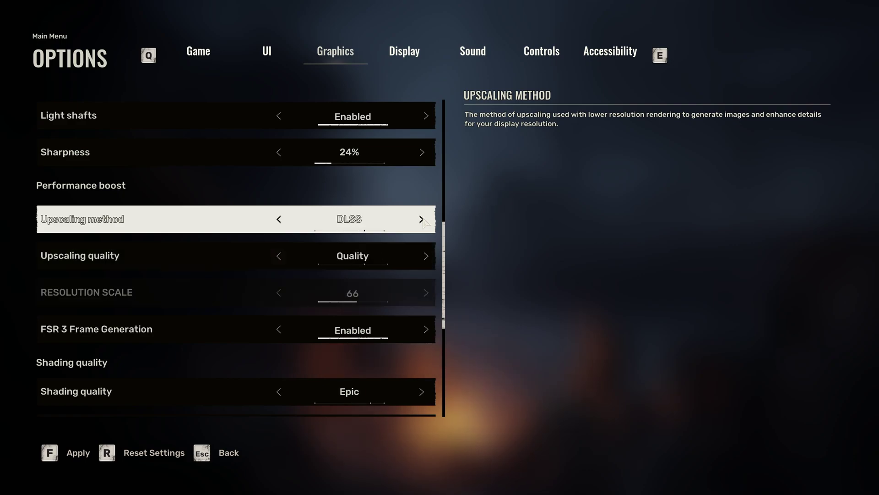
left_click(428, 259)
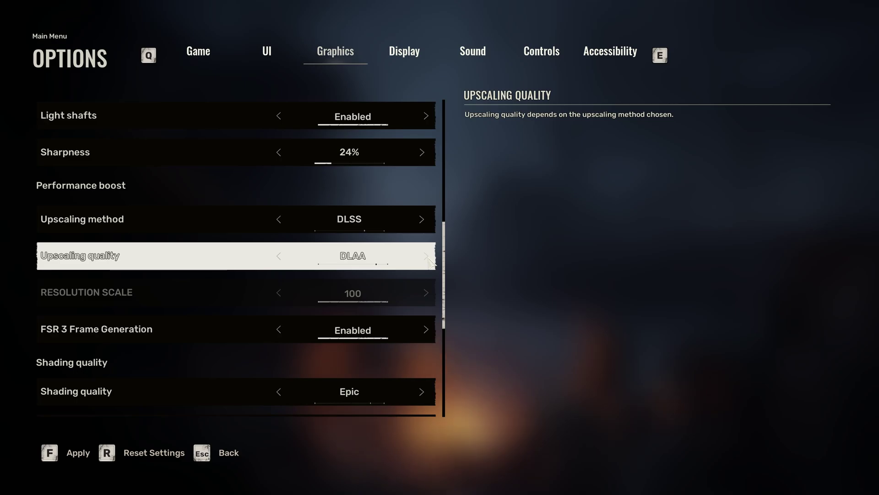
scroll(63, 196, "down", 4)
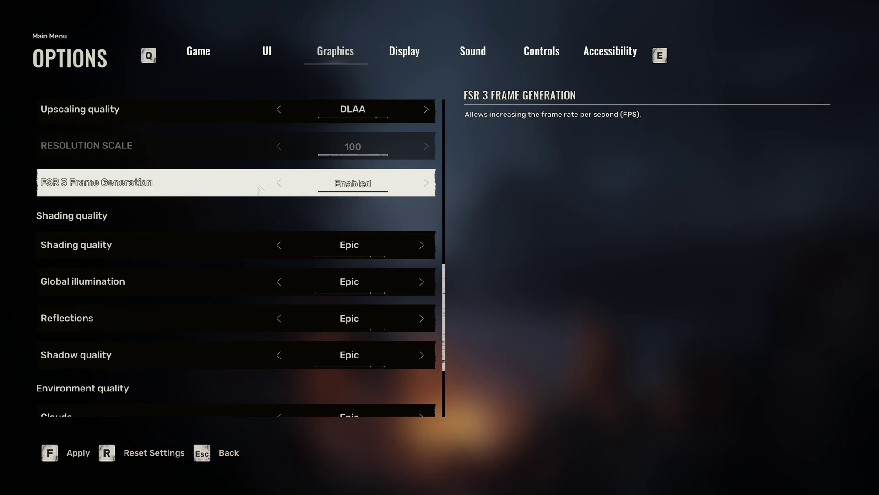
- Switch to the Display options to view the Frame Control settings
left_click(396, 61)
scroll(112, 357, "down", 1)
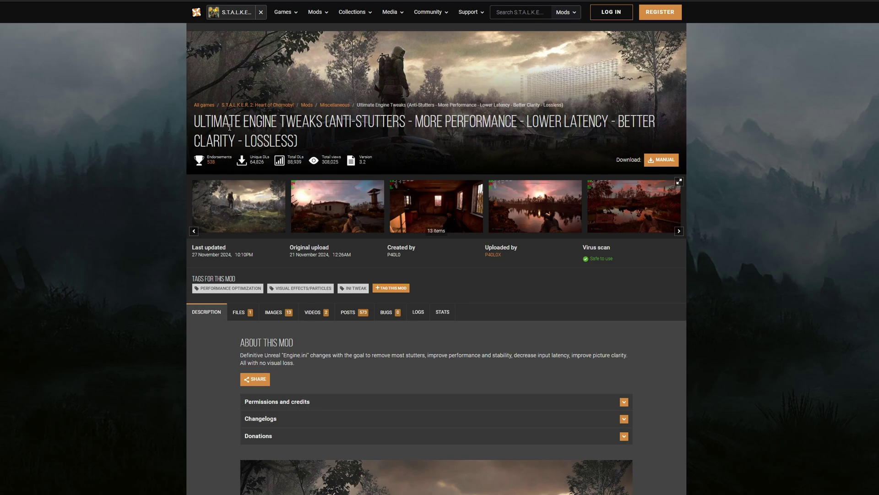
- Highlight the Ultimate Engine Tweaks mod title and the orange note about comment lines
left_click_drag(191, 126, 310, 136)
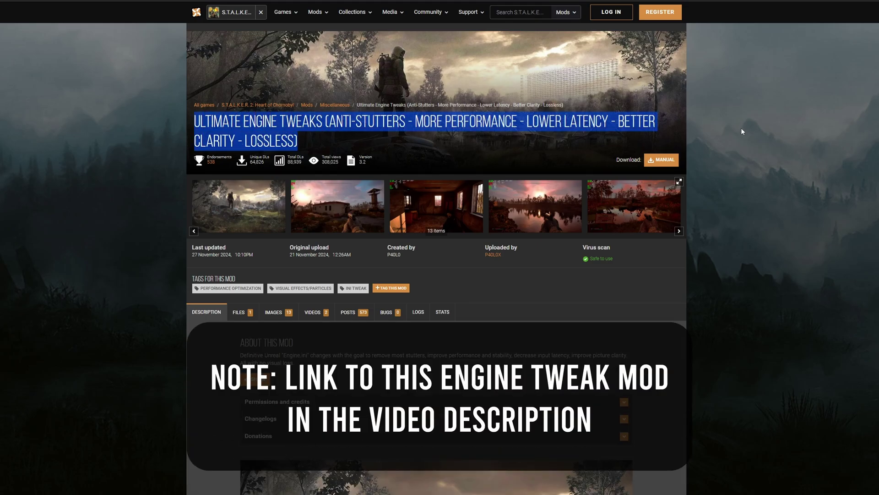
left_click(741, 128)
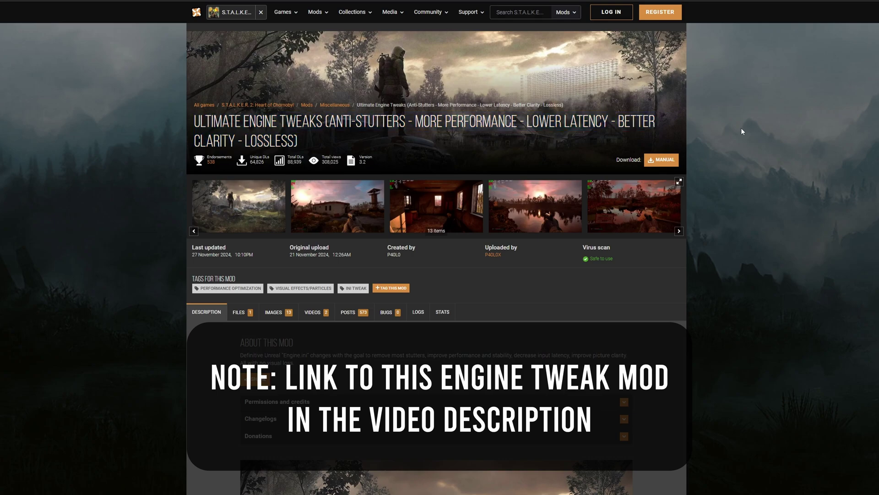
scroll(736, 144, "down", 5)
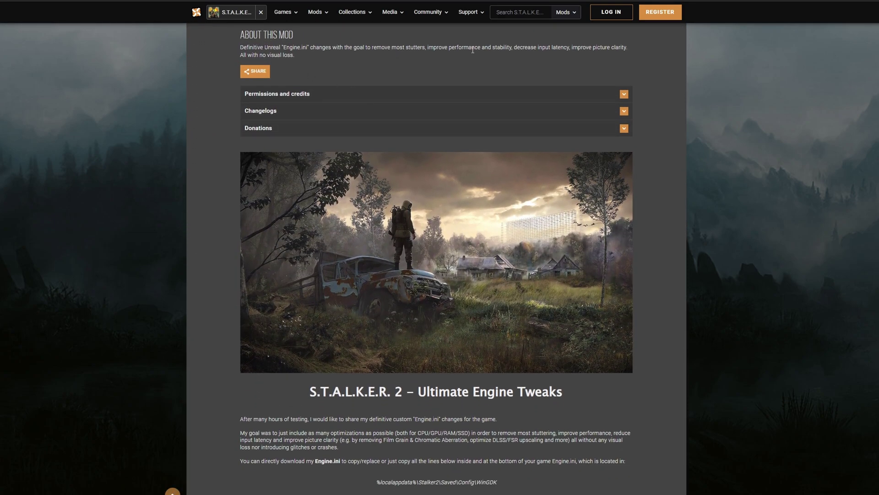
scroll(466, 316, "down", 2)
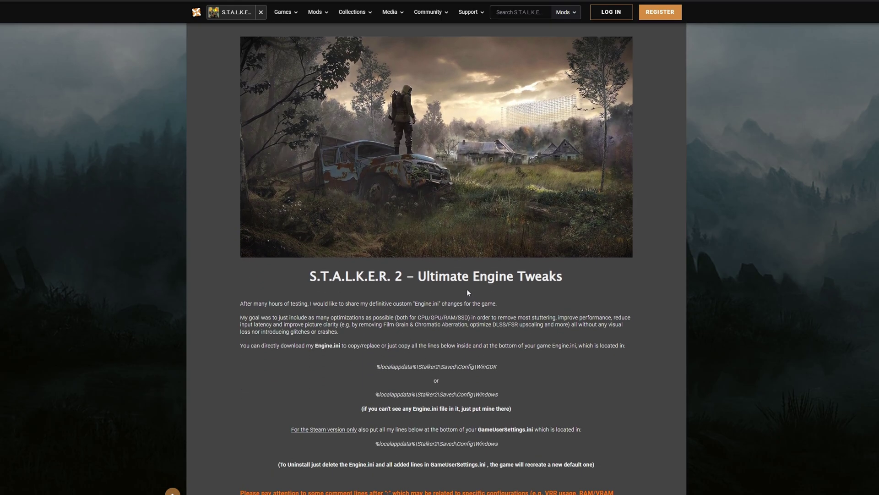
scroll(271, 237, "down", 2)
scroll(265, 193, "down", 1)
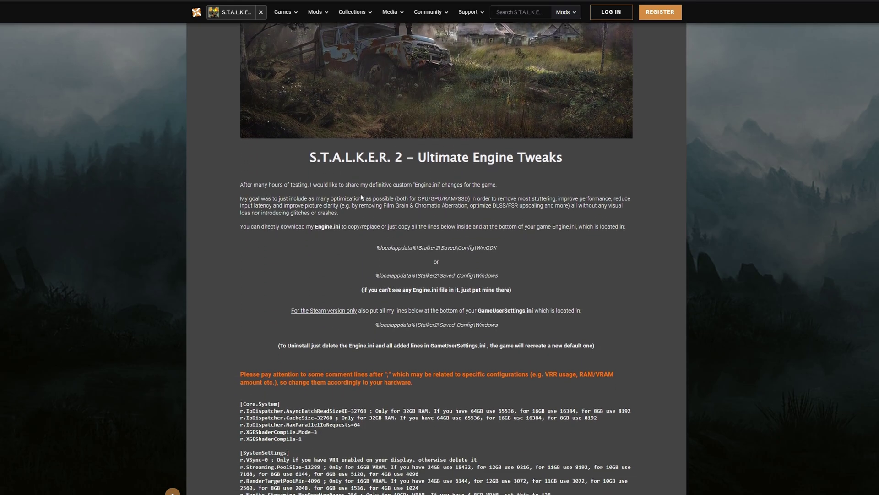
scroll(296, 194, "down", 2)
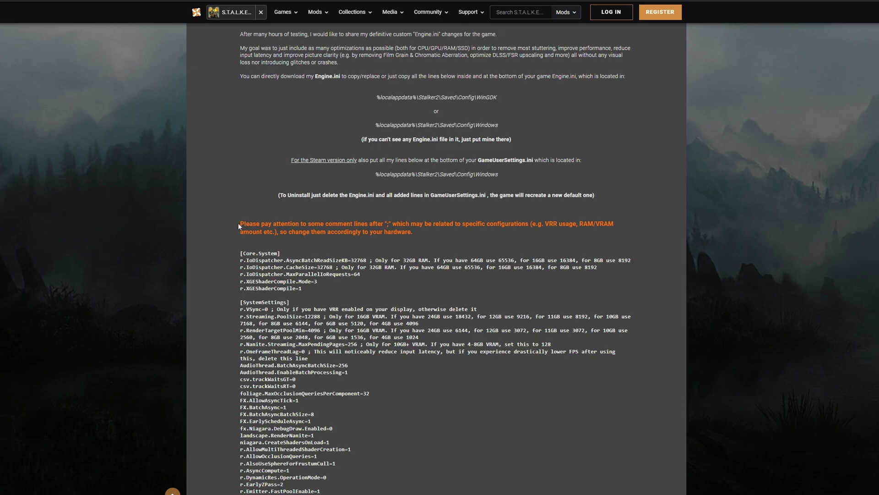
left_click_drag(283, 227, 417, 234)
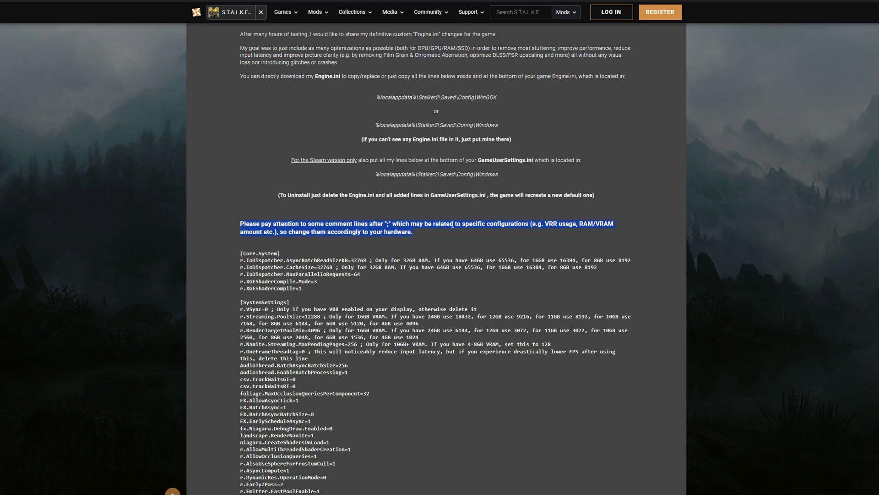
left_click(325, 266)
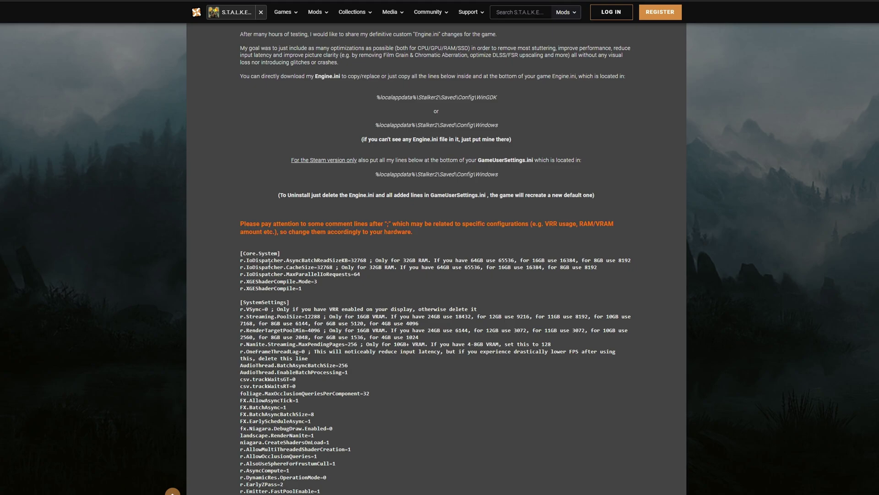
scroll(440, 261, "down", 1)
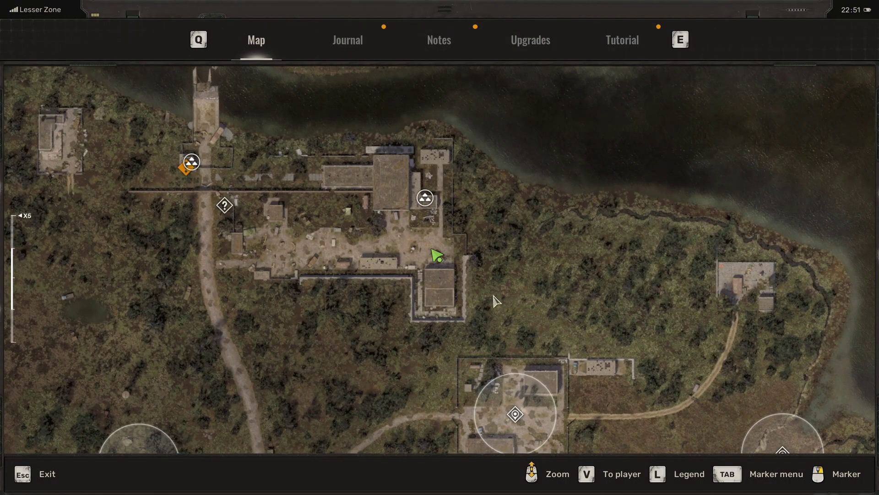
- Pan the PDA map, close it, and bring up the pause menu
left_click_drag(445, 221, 488, 148)
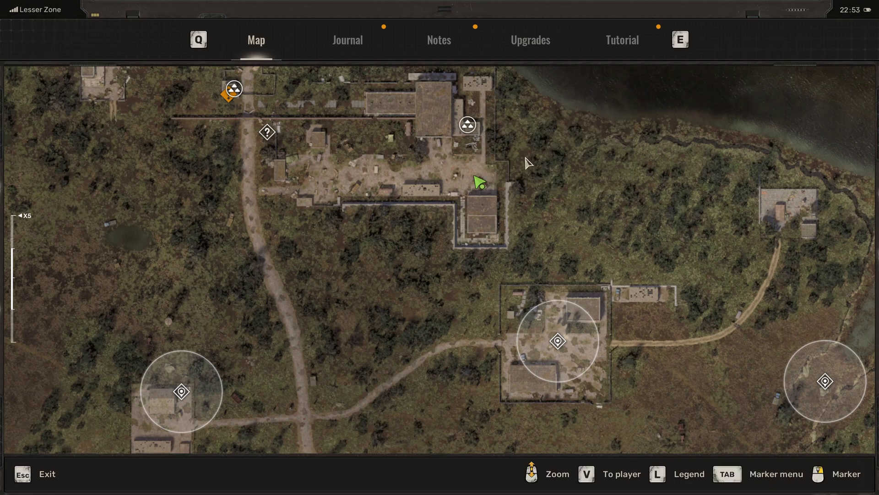
key("Escape")
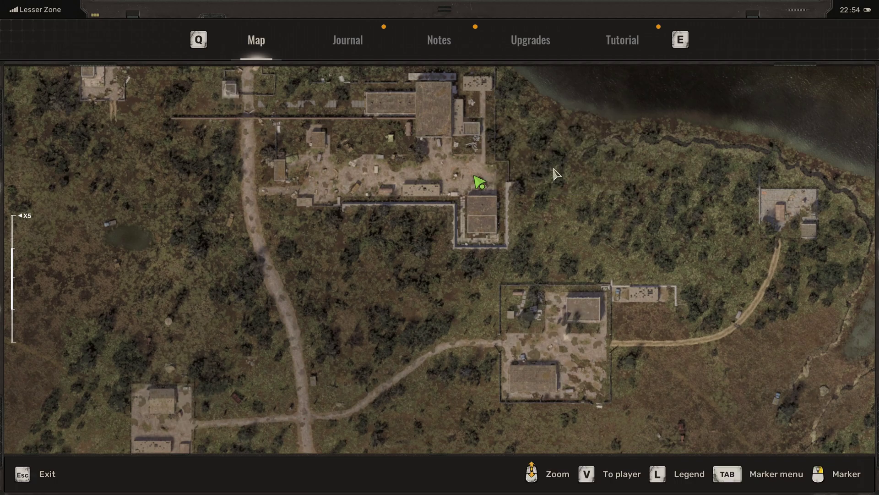
key("Escape")
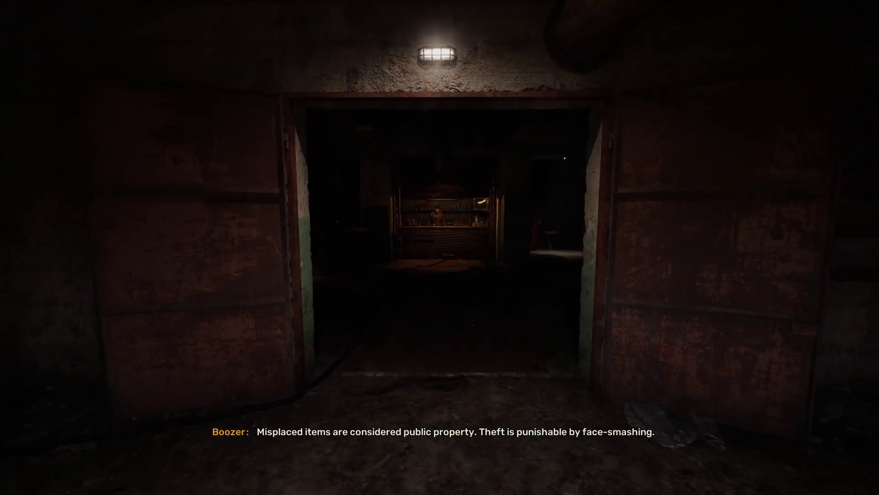
- Walk forward through the doorway and across the room to the bartender's counter
key("w")
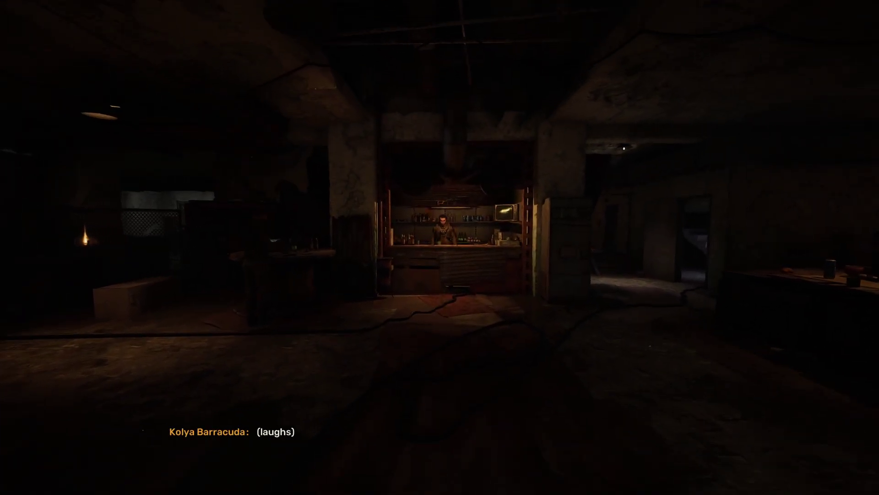
key("w")
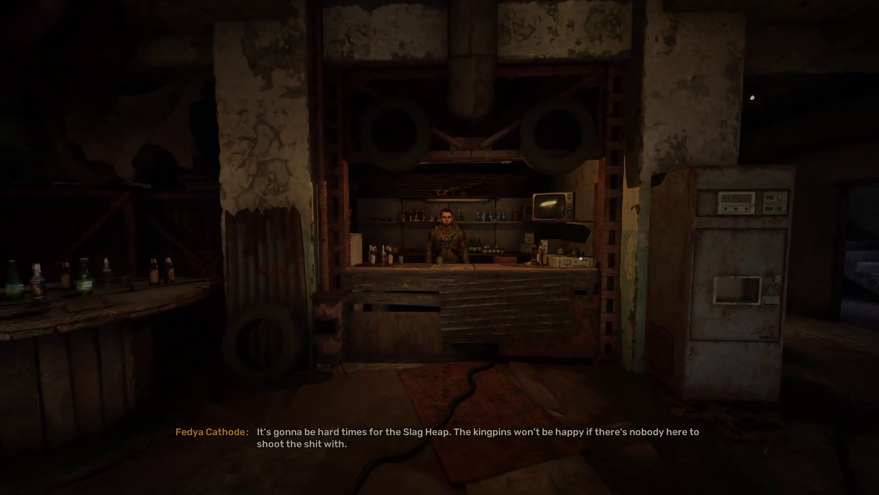